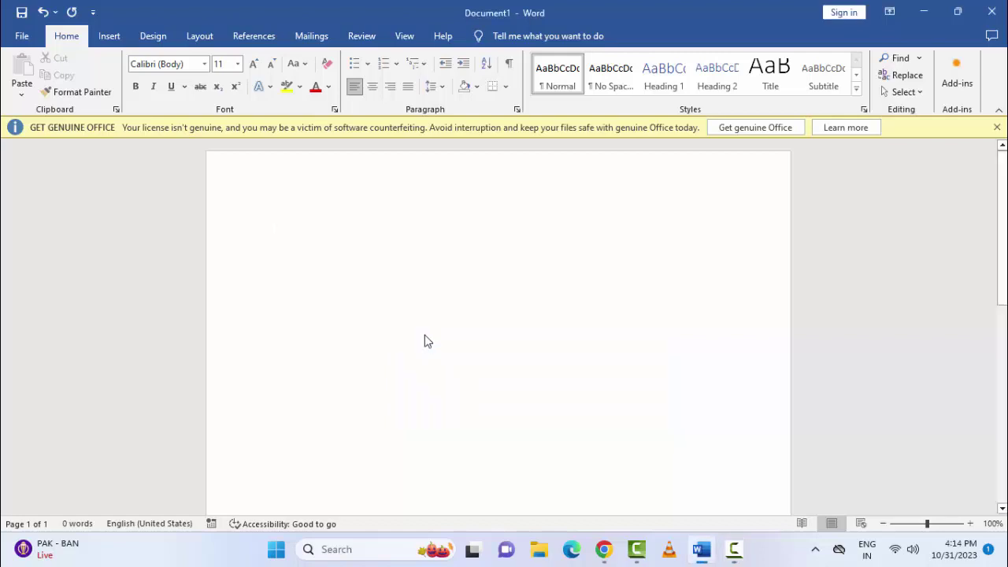
Bring up the advanced font settings and set the character spacing to Expanded
key(ctrl+shift+f)
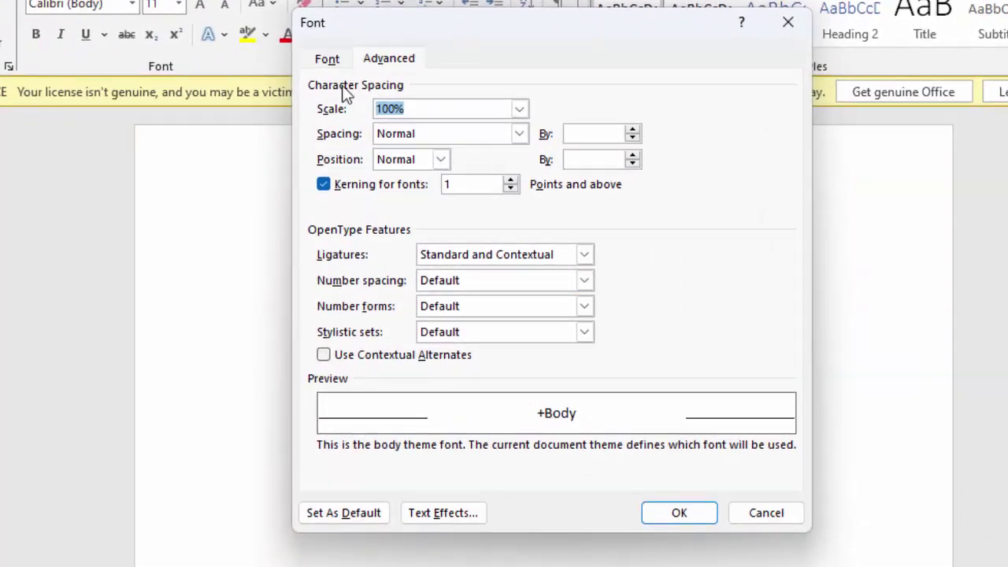
click(343, 104)
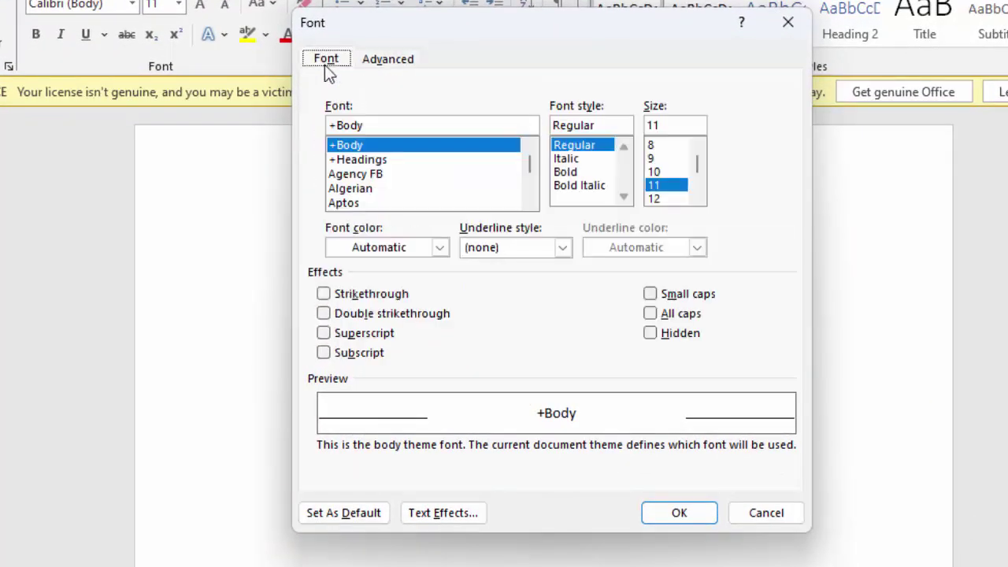
click(386, 59)
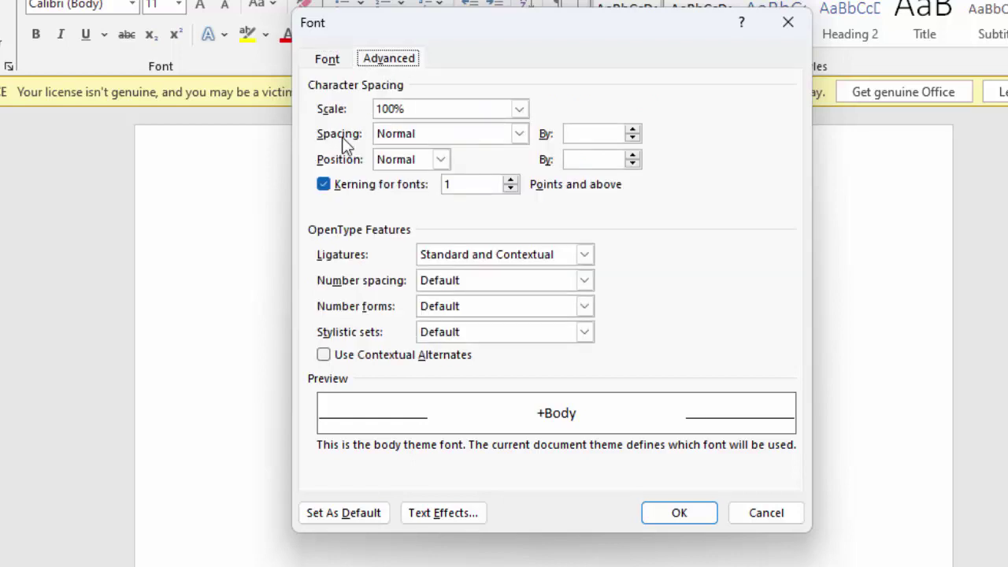
key(alt+s)
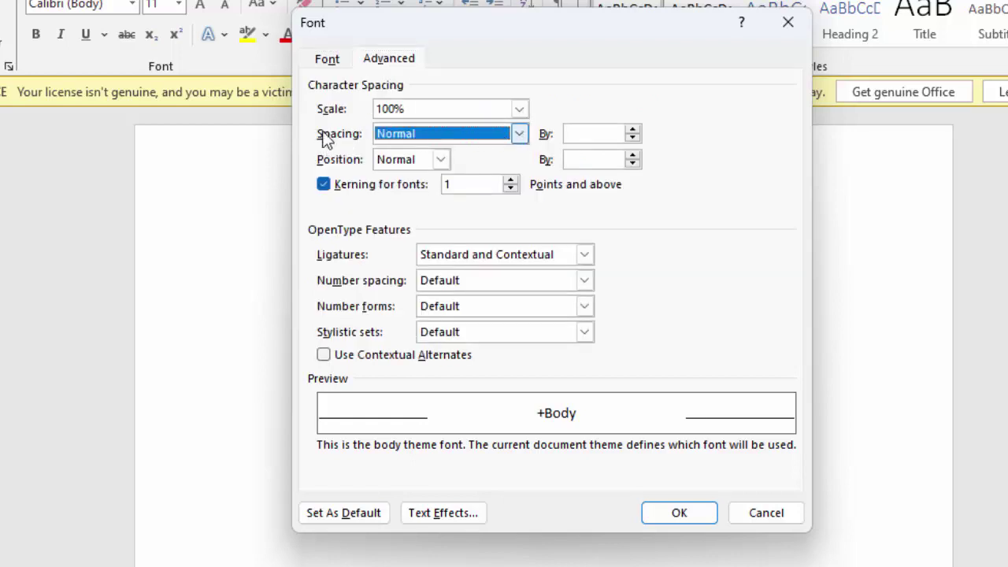
click(520, 133)
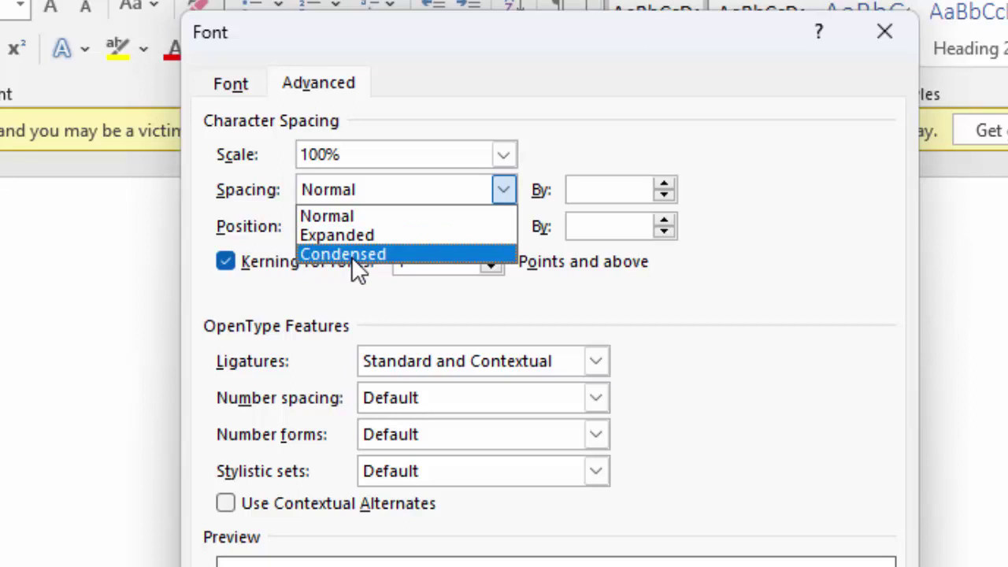
click(376, 233)
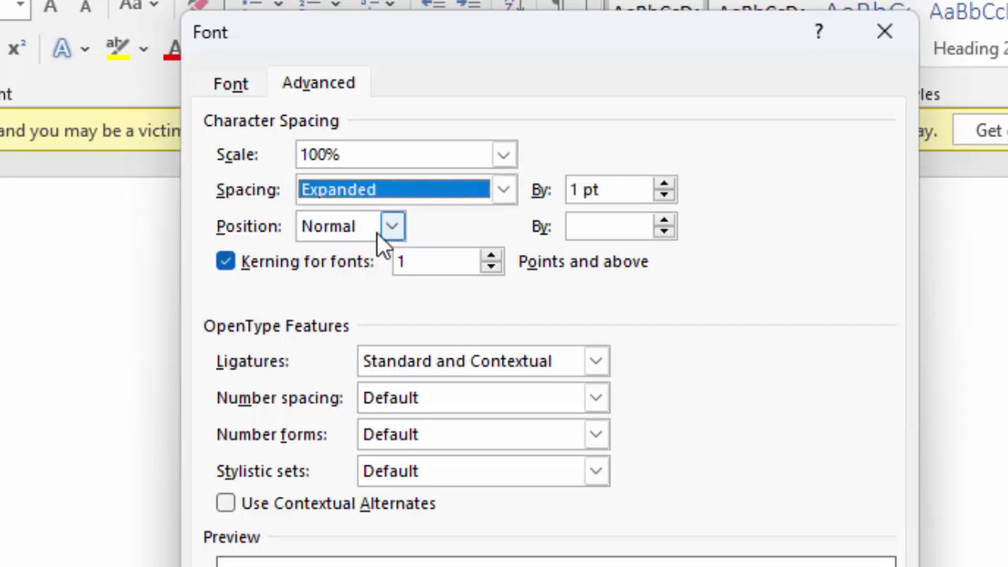
Adjust the expanded character spacing amount down to 0.8 pt
click(664, 185)
click(664, 185)
click(663, 195)
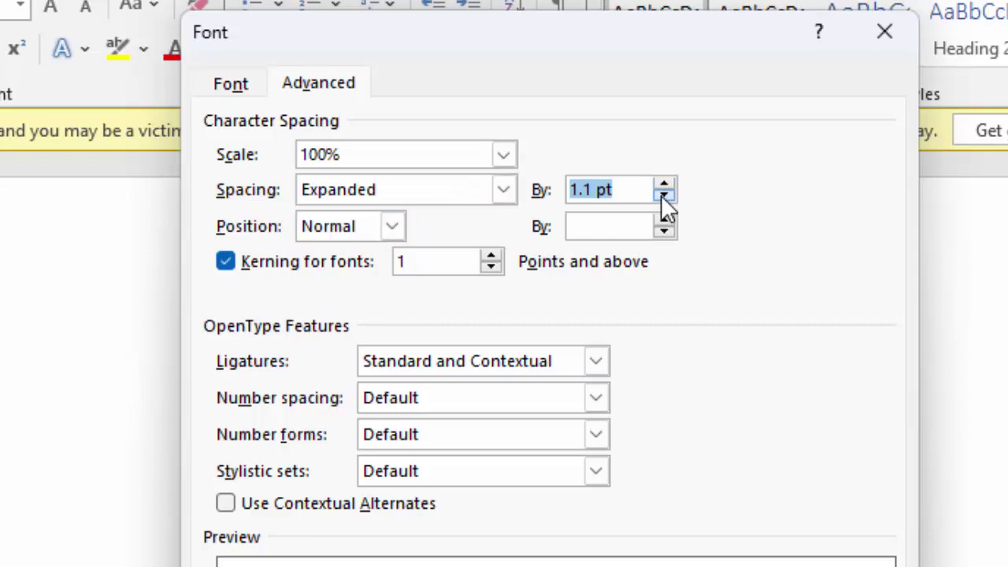
click(664, 194)
click(664, 195)
click(663, 195)
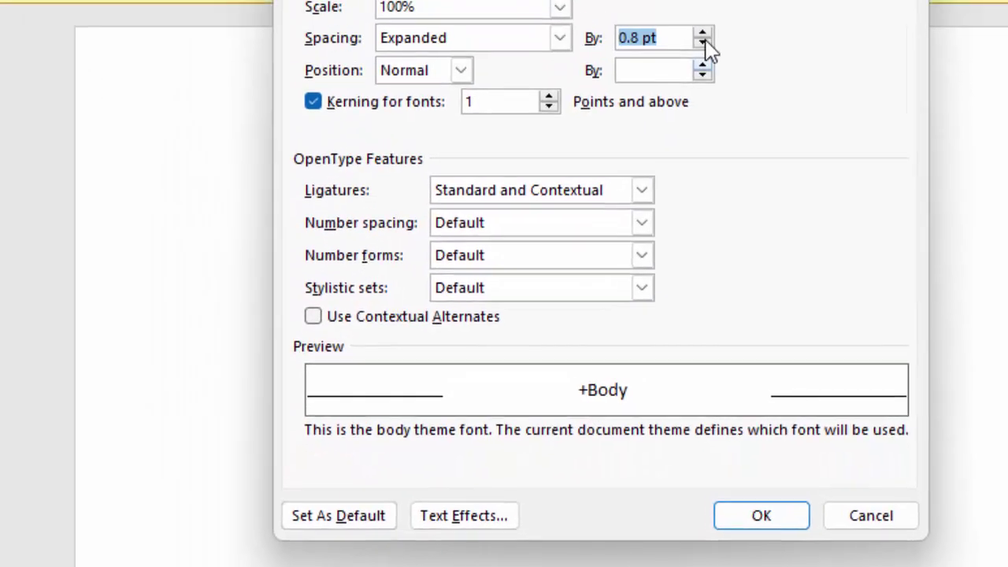
Try larger expanded spacing amounts, ending at 1.2 pt, and discard the font settings
click(745, 111)
click(745, 111)
click(745, 111)
click(746, 111)
click(745, 111)
click(746, 111)
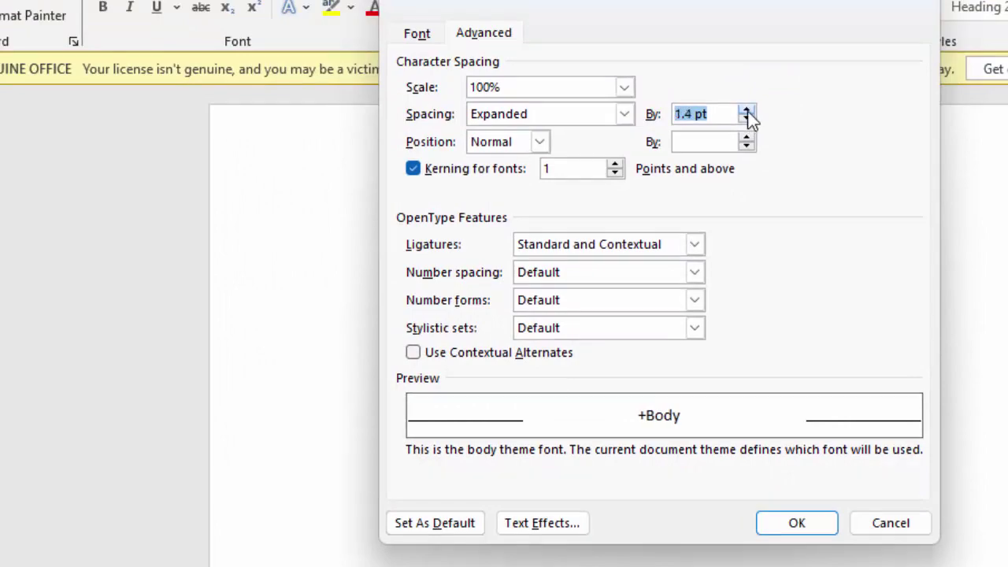
click(745, 111)
click(703, 129)
click(703, 129)
click(703, 129)
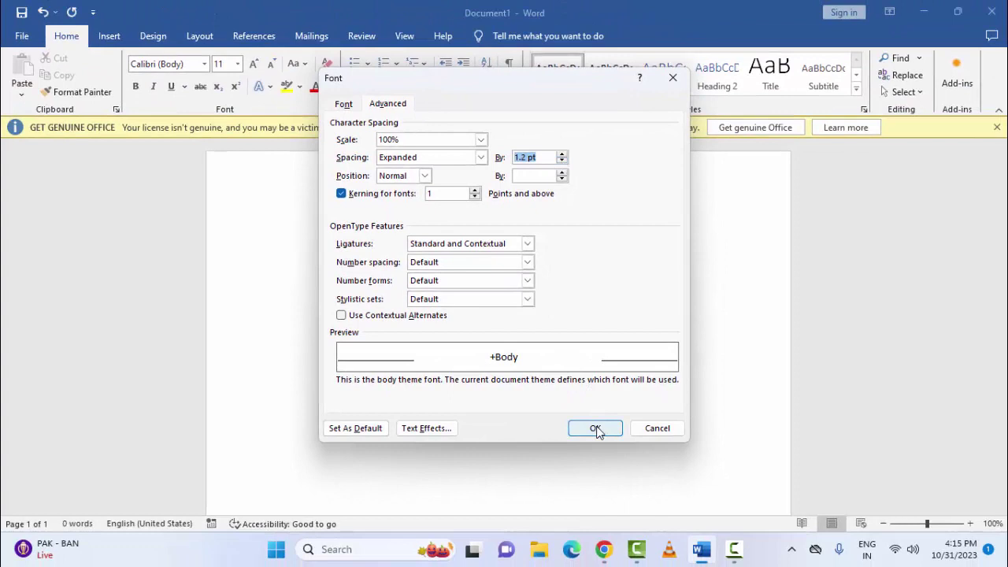
click(647, 428)
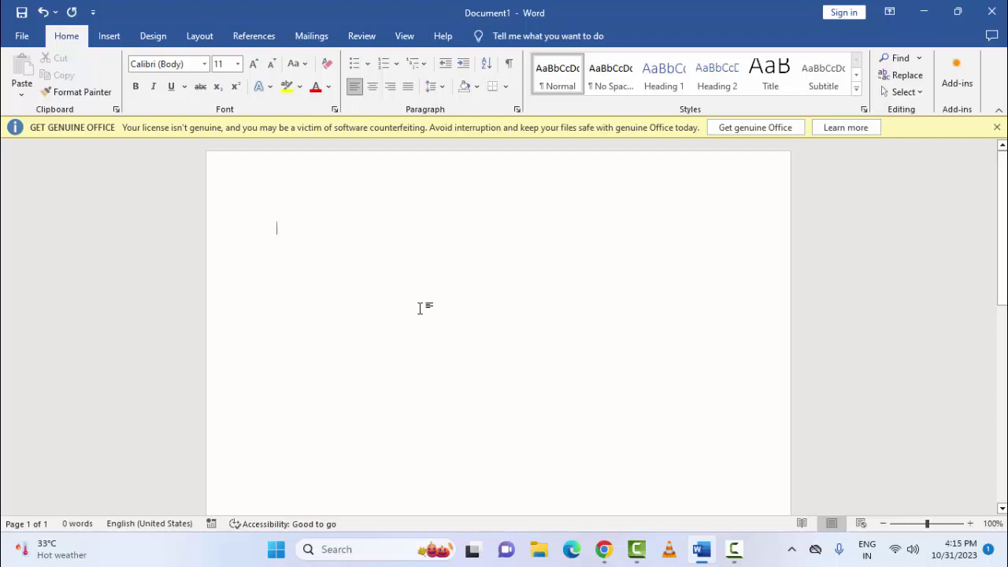
Try kerning for fonts of 11 points and above in the advanced font settings, and discard the change
key(ctrl+d)
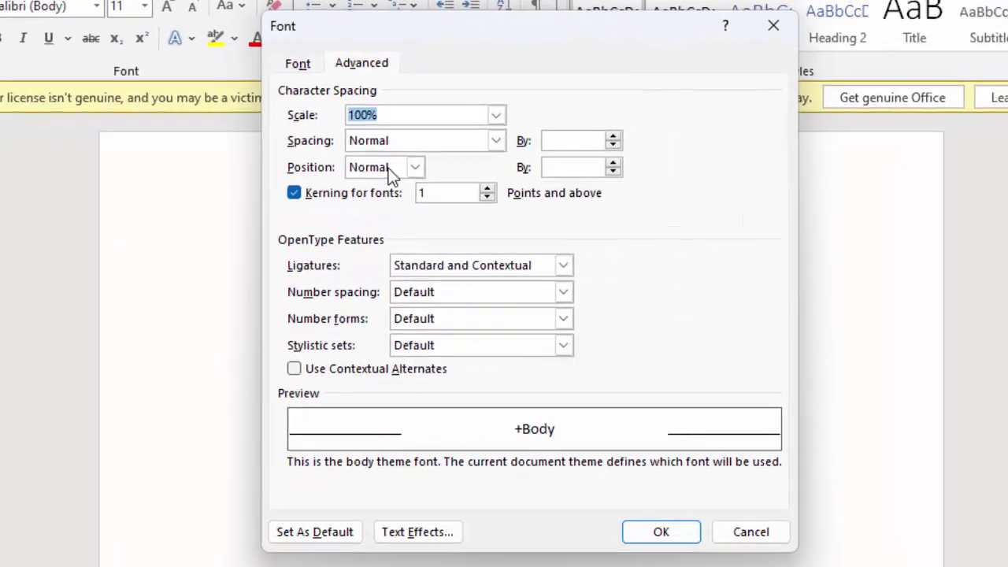
click(351, 69)
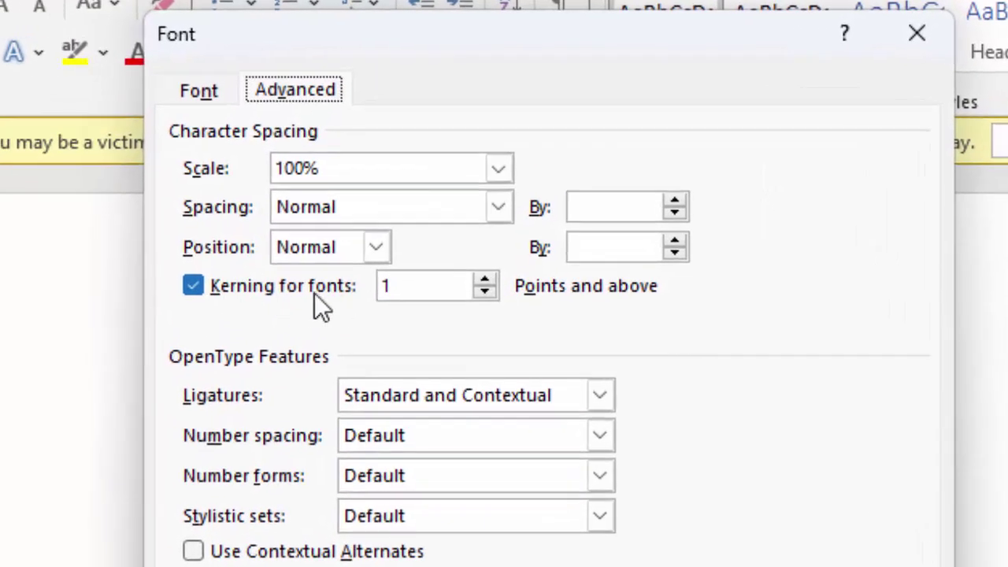
click(195, 286)
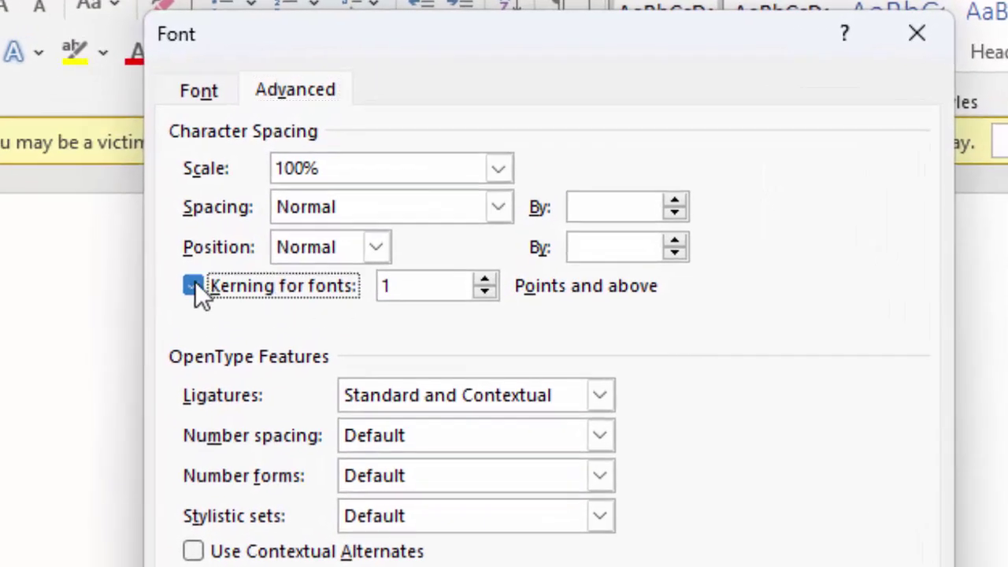
click(197, 287)
click(488, 282)
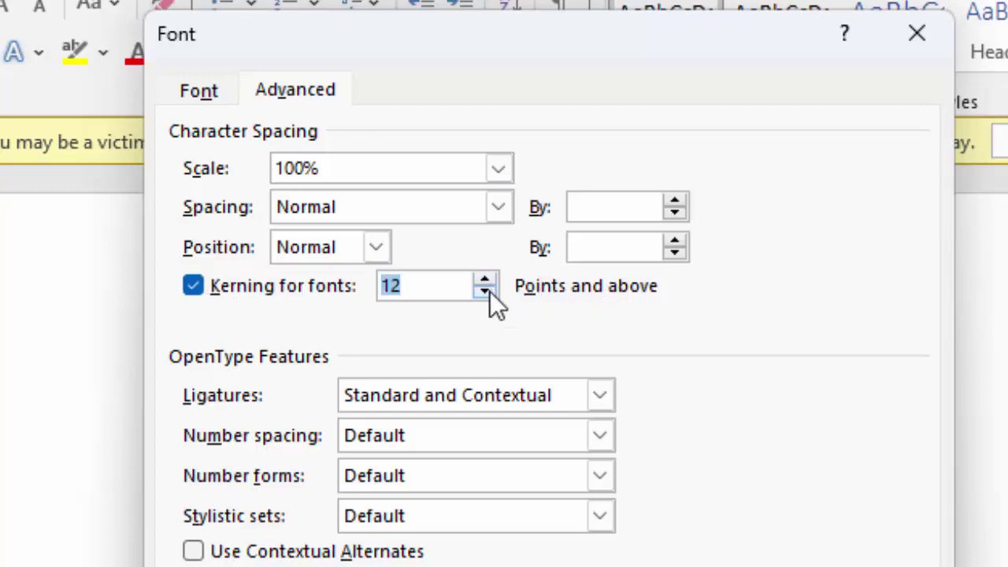
click(486, 292)
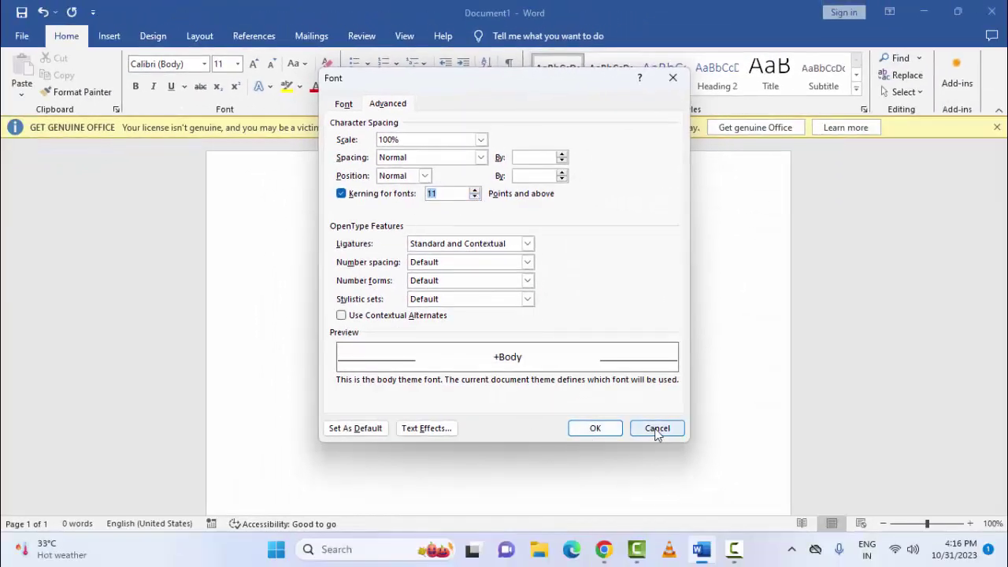
click(657, 429)
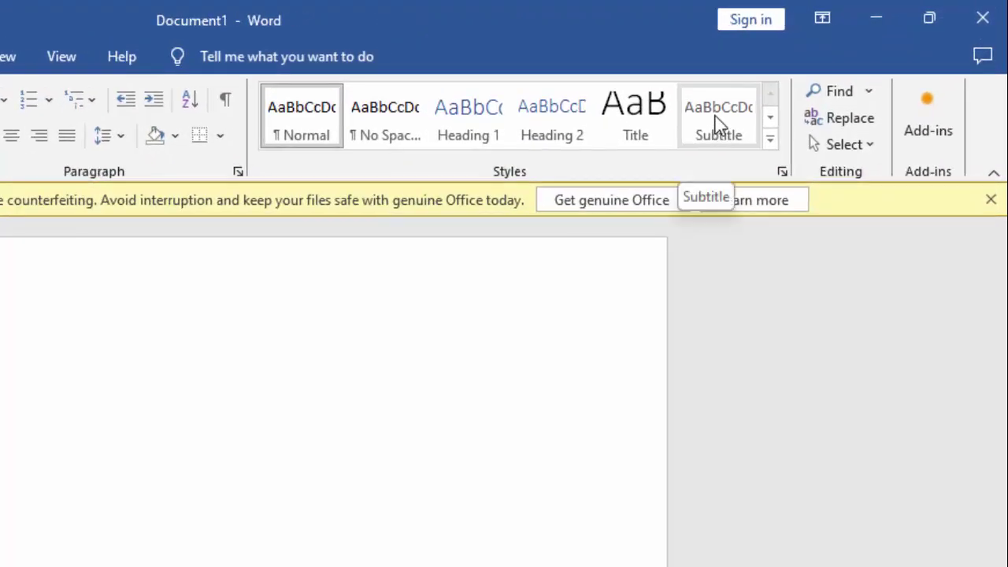
Modify the Subtitle style to use 1.5 line spacing
right_click(715, 122)
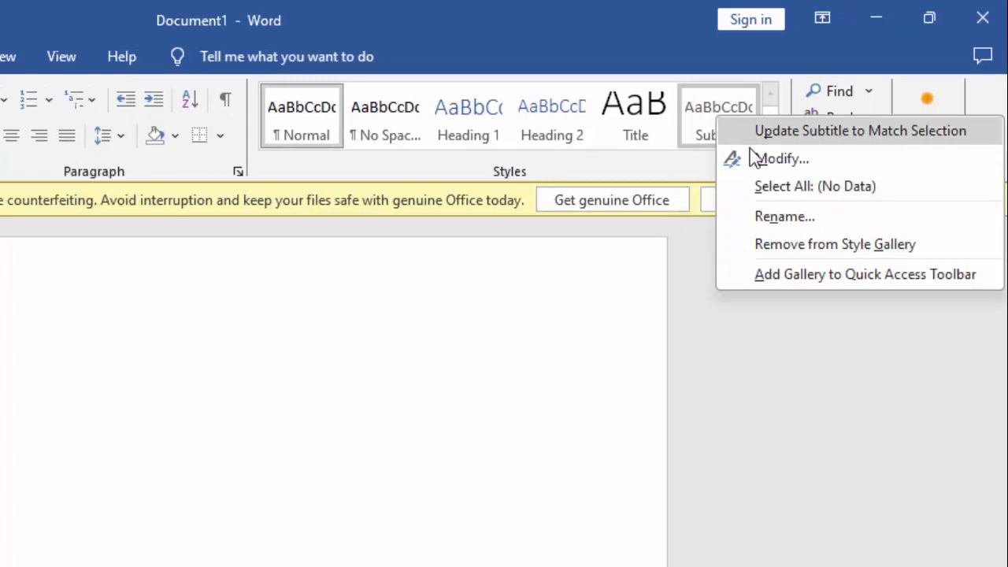
click(780, 159)
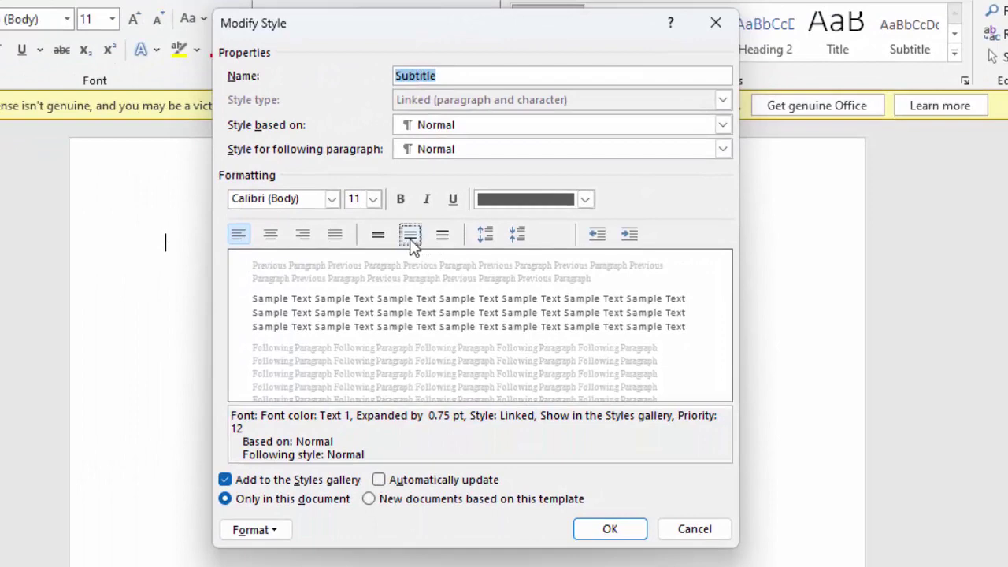
click(414, 245)
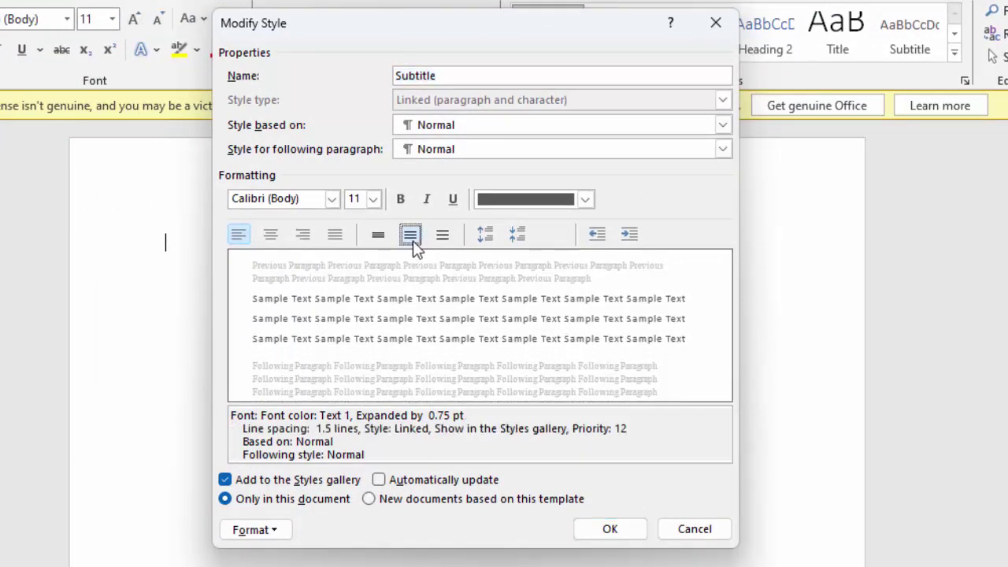
Check the Subtitle style's paragraph indents and spacing, and leave the style modification without saving
click(252, 529)
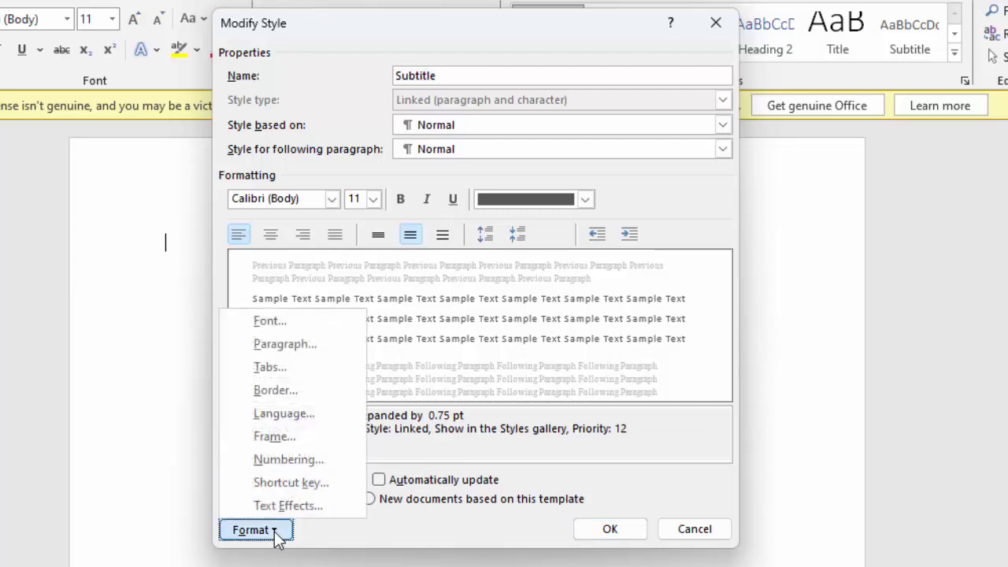
click(281, 350)
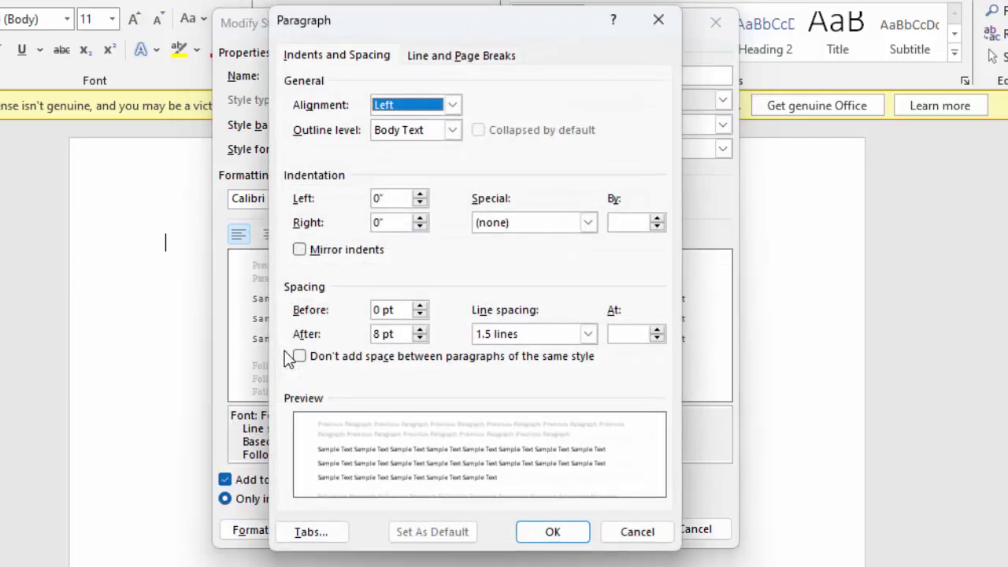
click(658, 22)
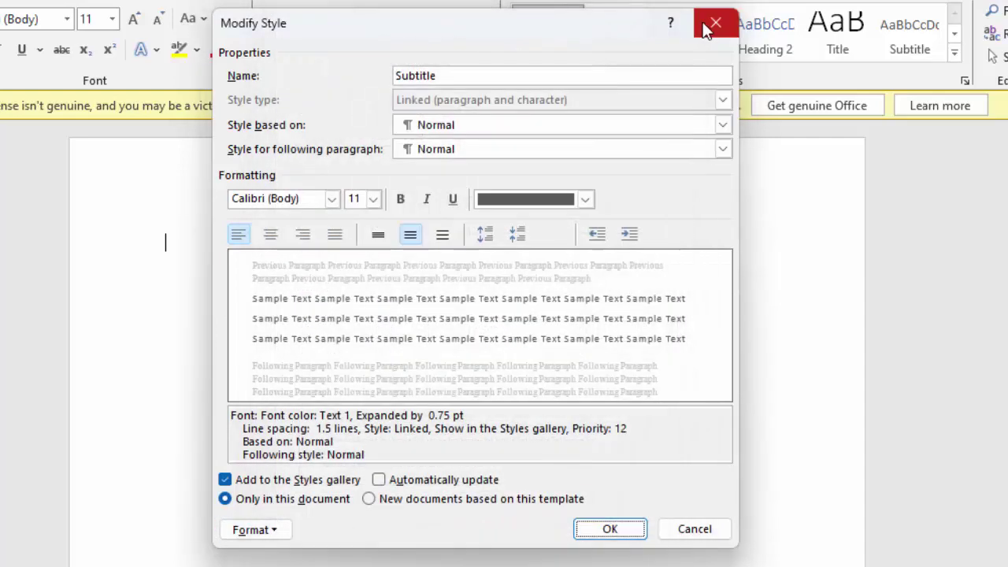
click(715, 22)
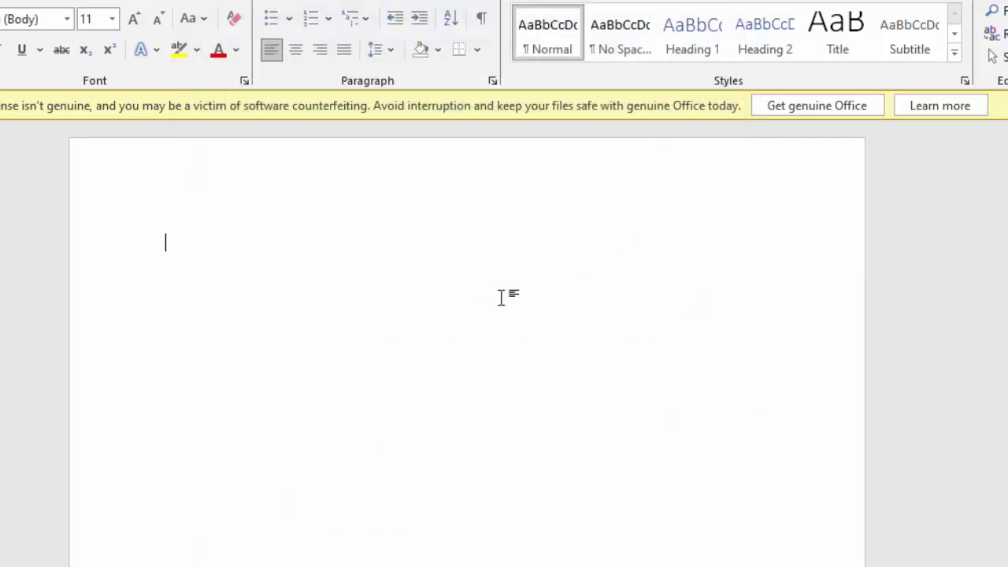
In the document's paragraph settings, try Double, 1.5 lines and Single line spacing, and settle on Multiple
key(alt+o)
key(p)
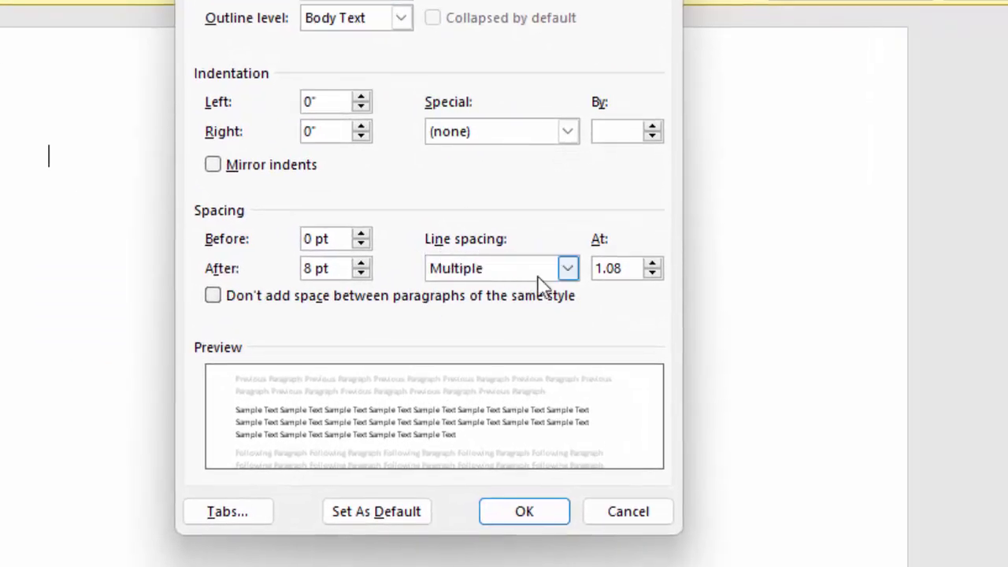
click(567, 269)
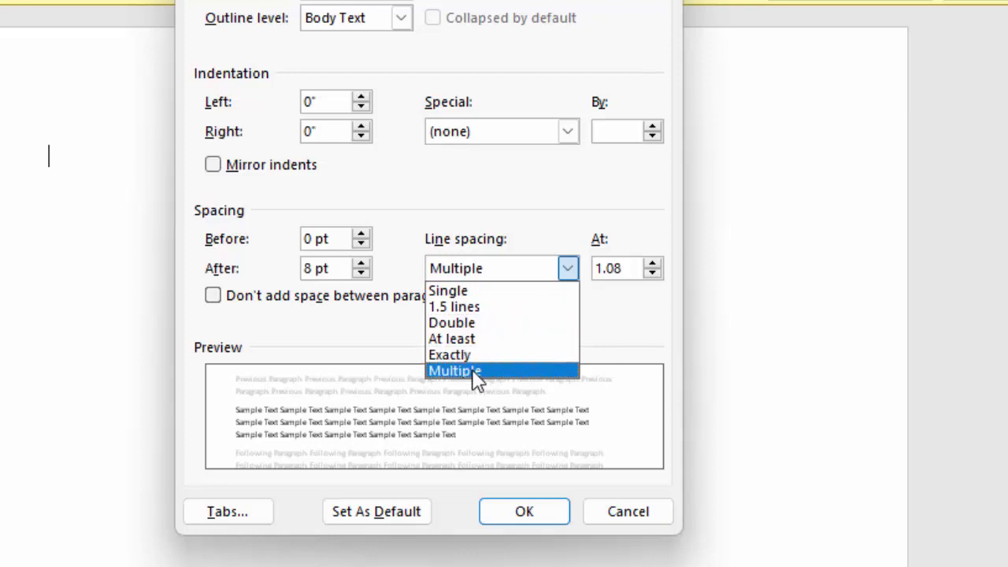
click(477, 323)
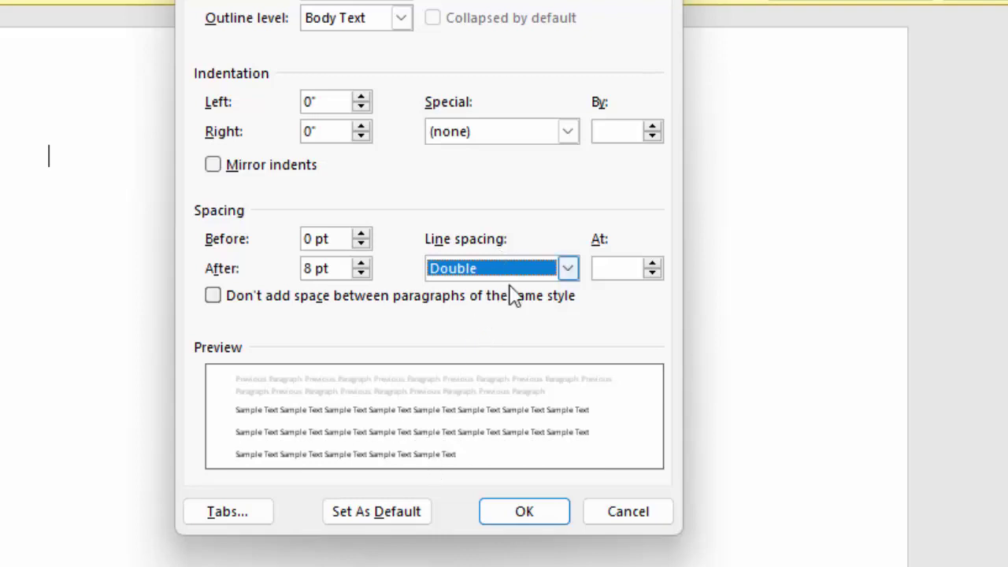
click(569, 272)
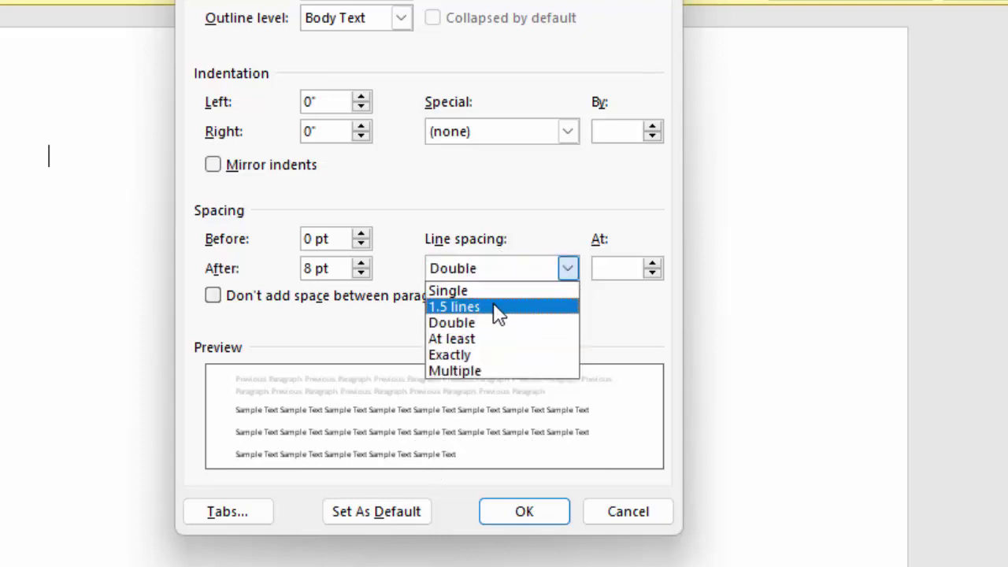
click(496, 308)
click(560, 273)
click(499, 290)
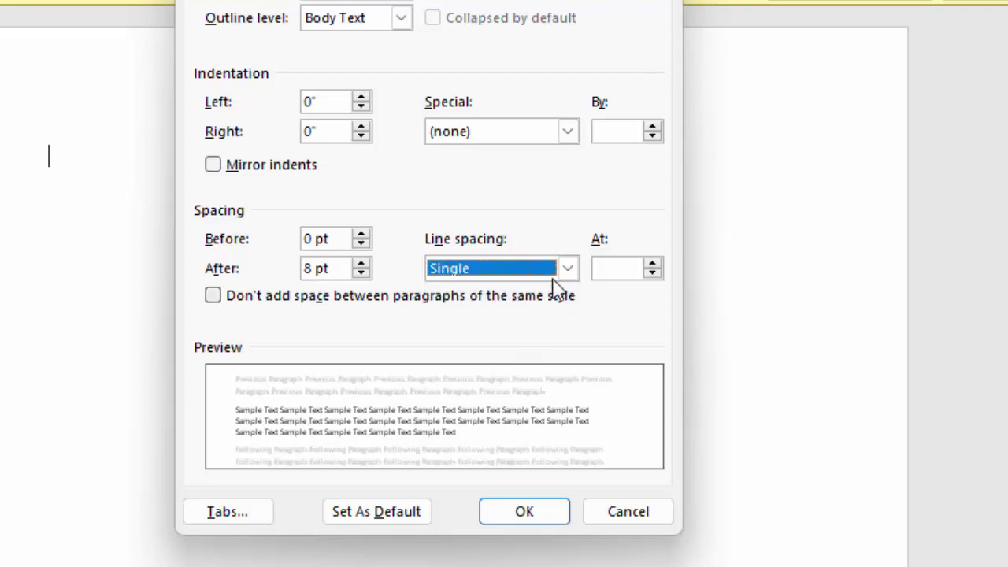
click(570, 276)
click(491, 370)
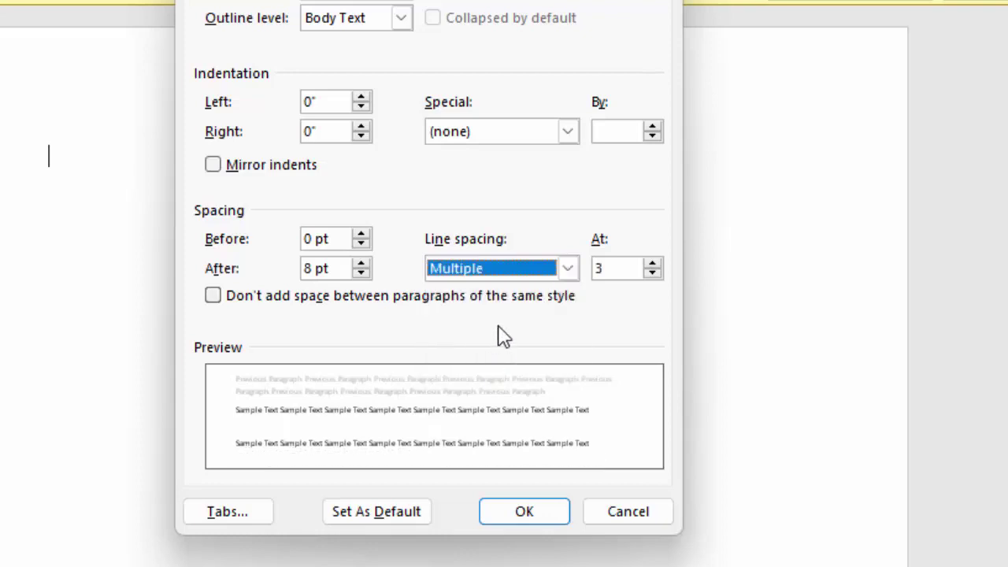
Try a multiple line spacing value of 4 and reduce it to 1
click(653, 266)
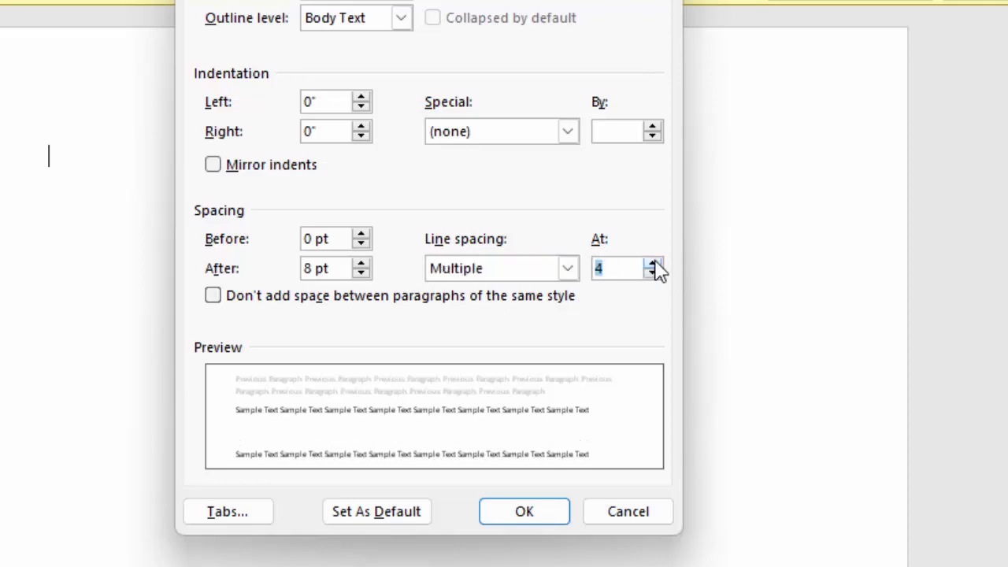
click(652, 273)
click(653, 273)
click(652, 273)
click(652, 274)
click(652, 273)
click(652, 273)
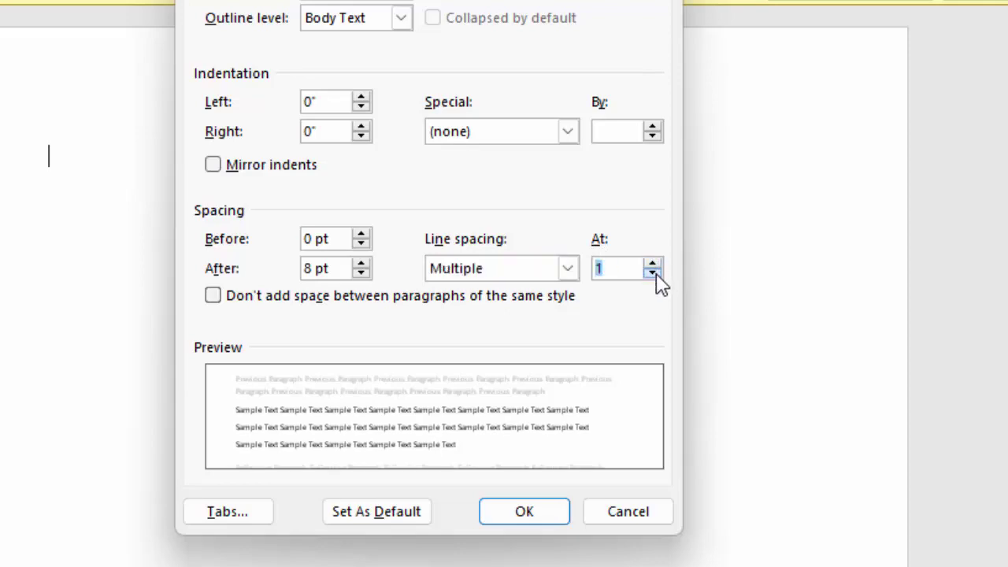